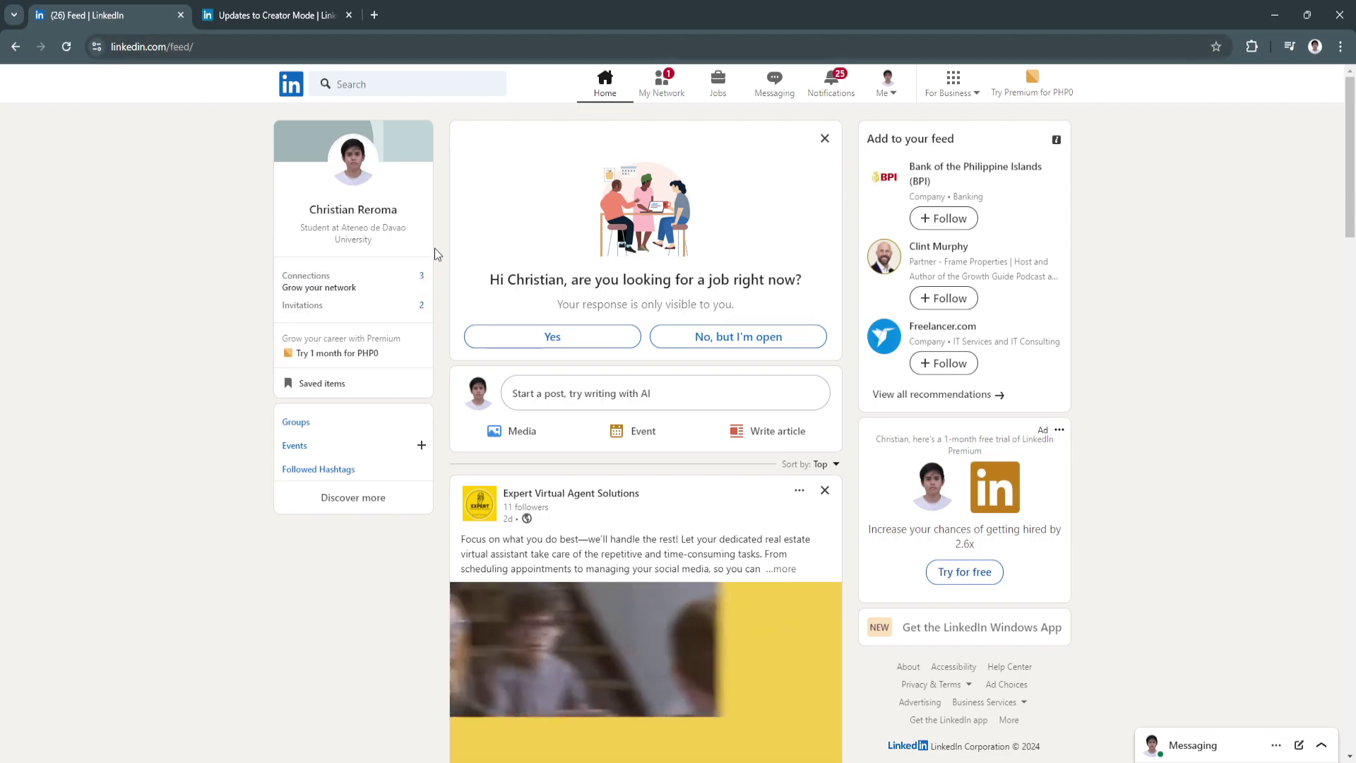
Step: Open your own LinkedIn profile from the left profile card to reach its Resources section
click(358, 211)
scroll(349, 204, down, 10)
scroll(223, 308, up, 5)
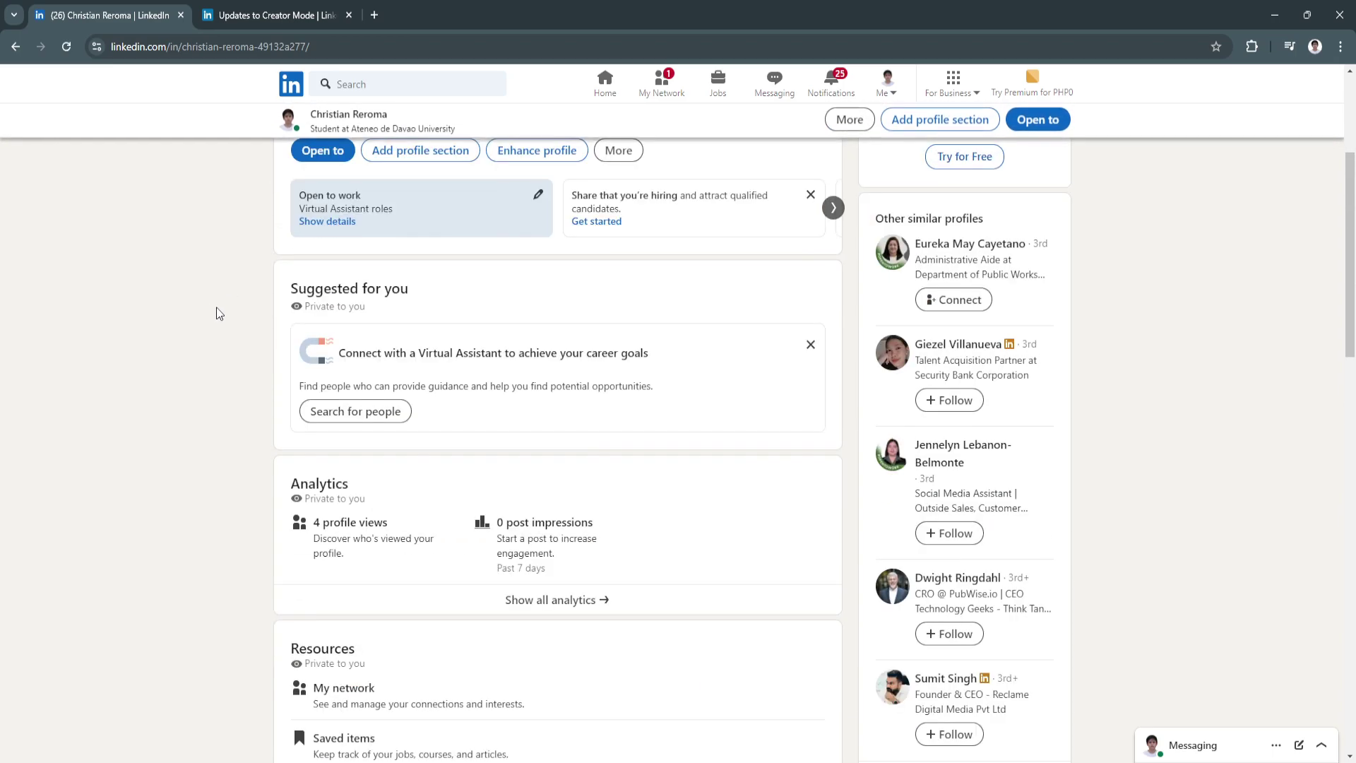
scroll(223, 305, up, 4)
scroll(223, 307, down, 1)
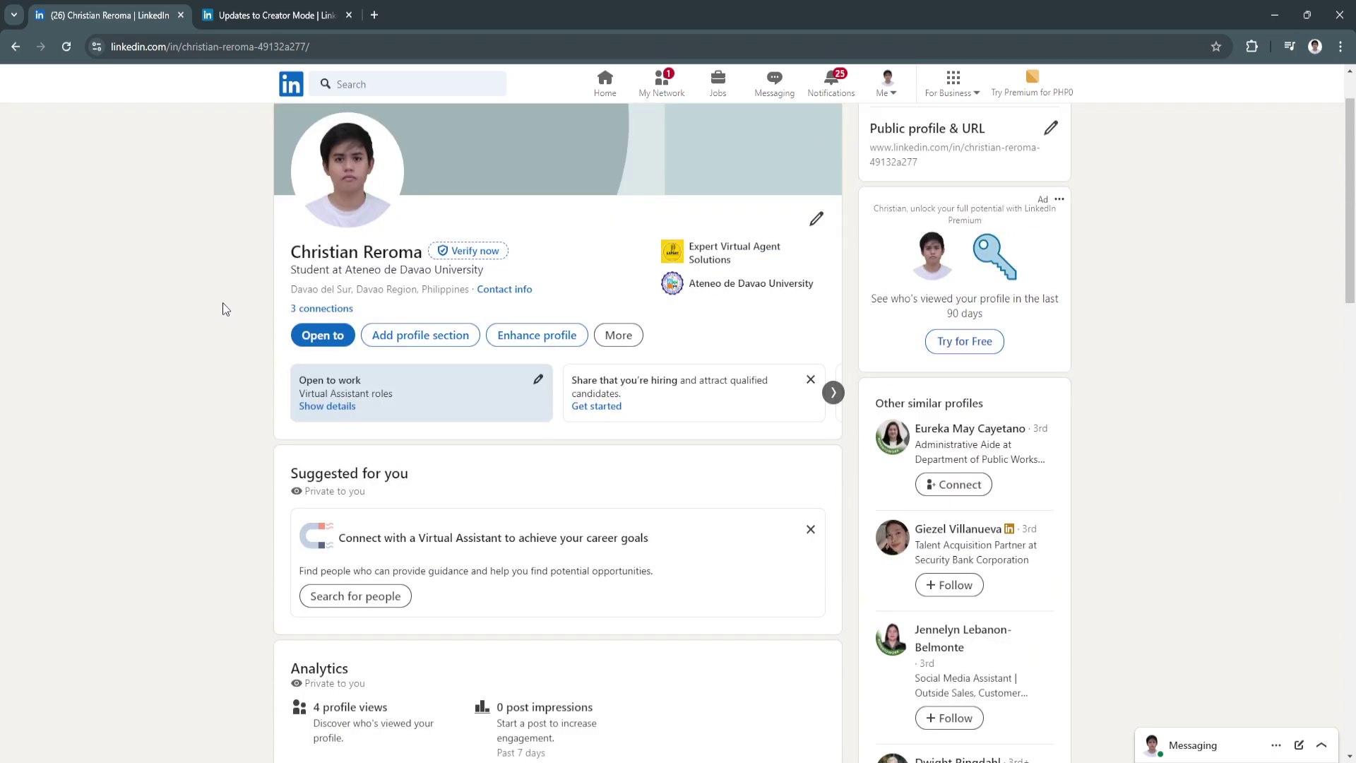
scroll(222, 309, up, 1)
scroll(222, 304, down, 2)
scroll(223, 298, down, 3)
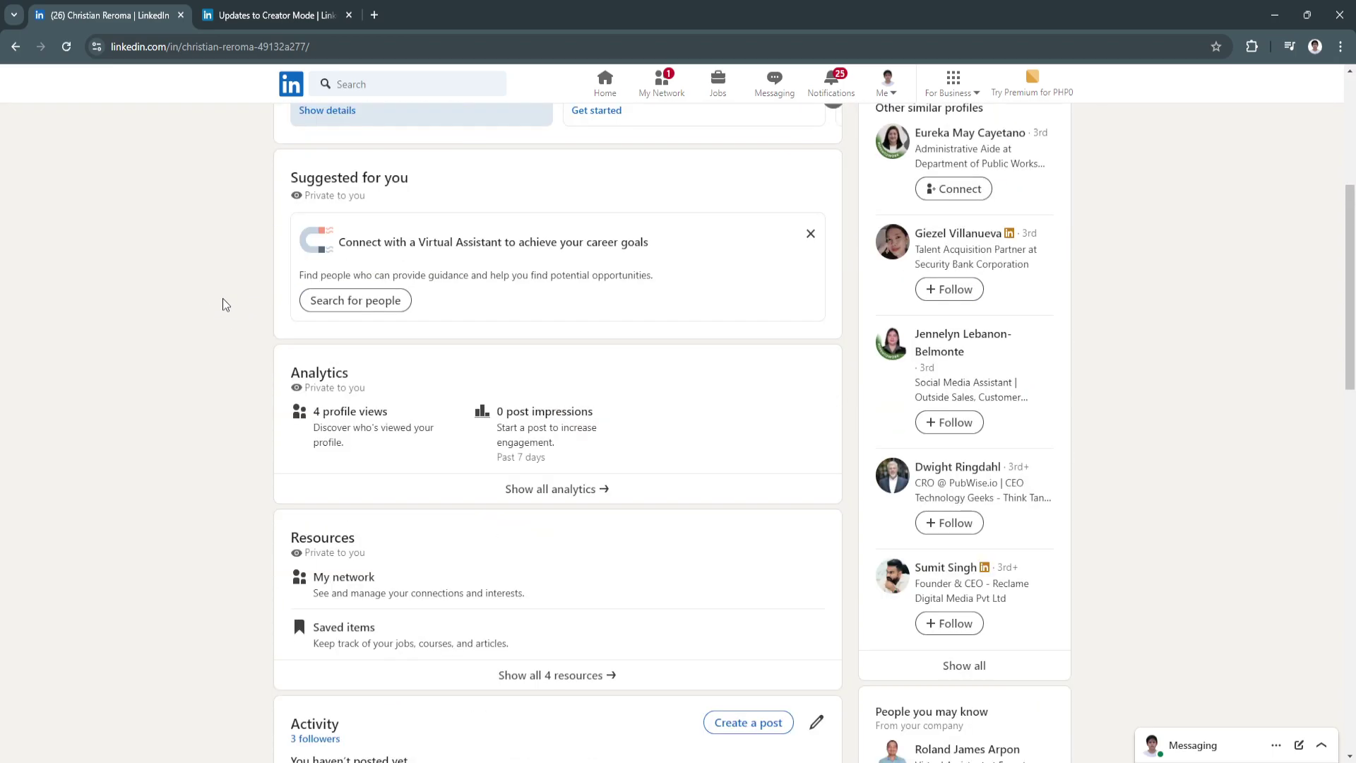
scroll(244, 301, down, 1)
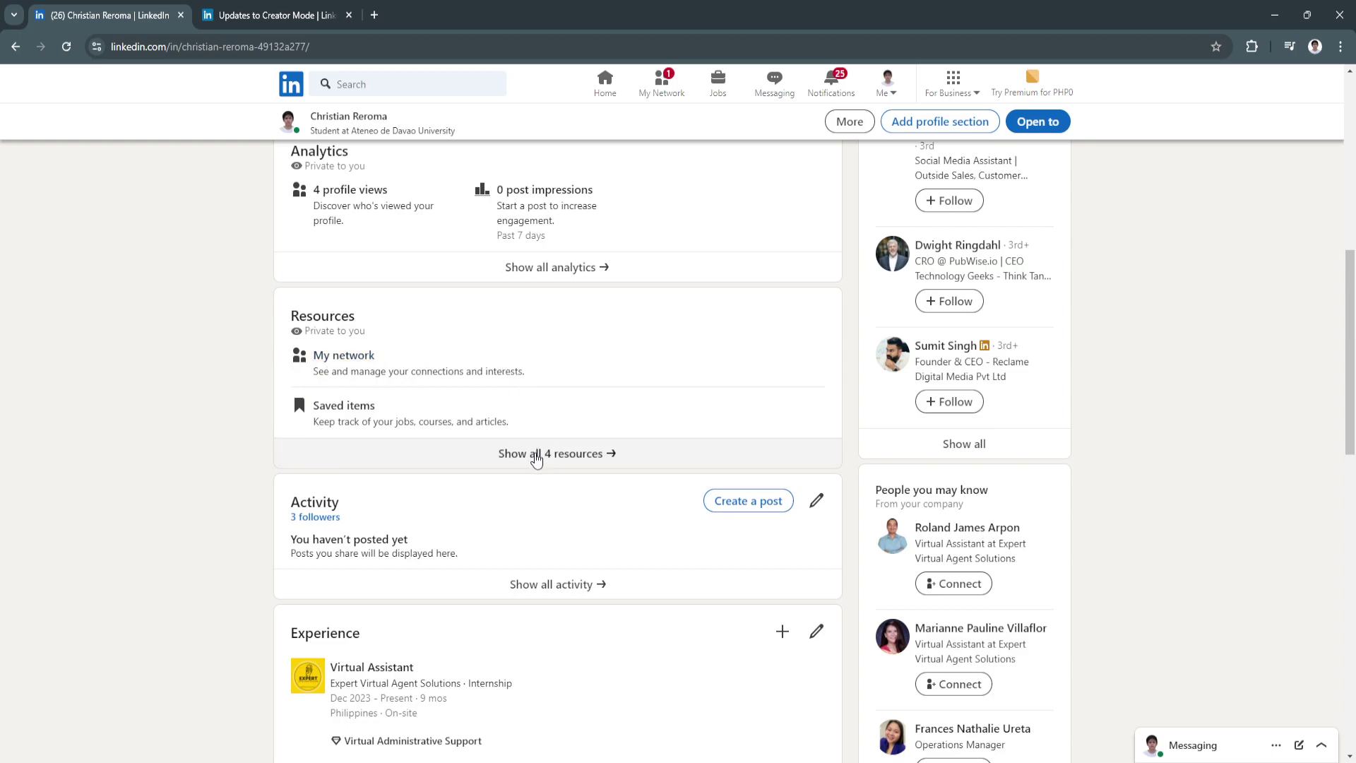
Step: Expand the profile's Resources section with 'Show all 4 resources'
click(537, 454)
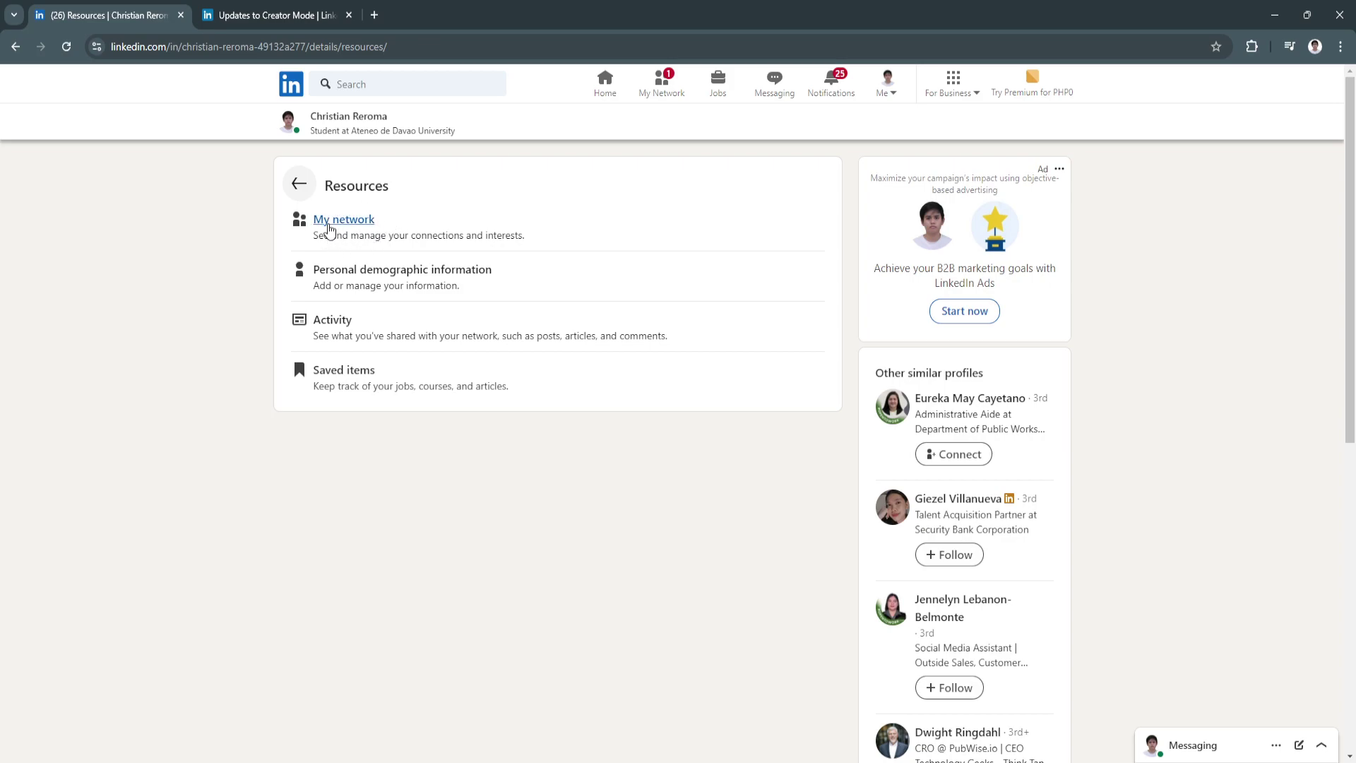
Step: Switch to the 'Updates to Creator Mode' tab and highlight the toggle's 'March 2024' removal date
click(286, 14)
scroll(378, 387, down, 1)
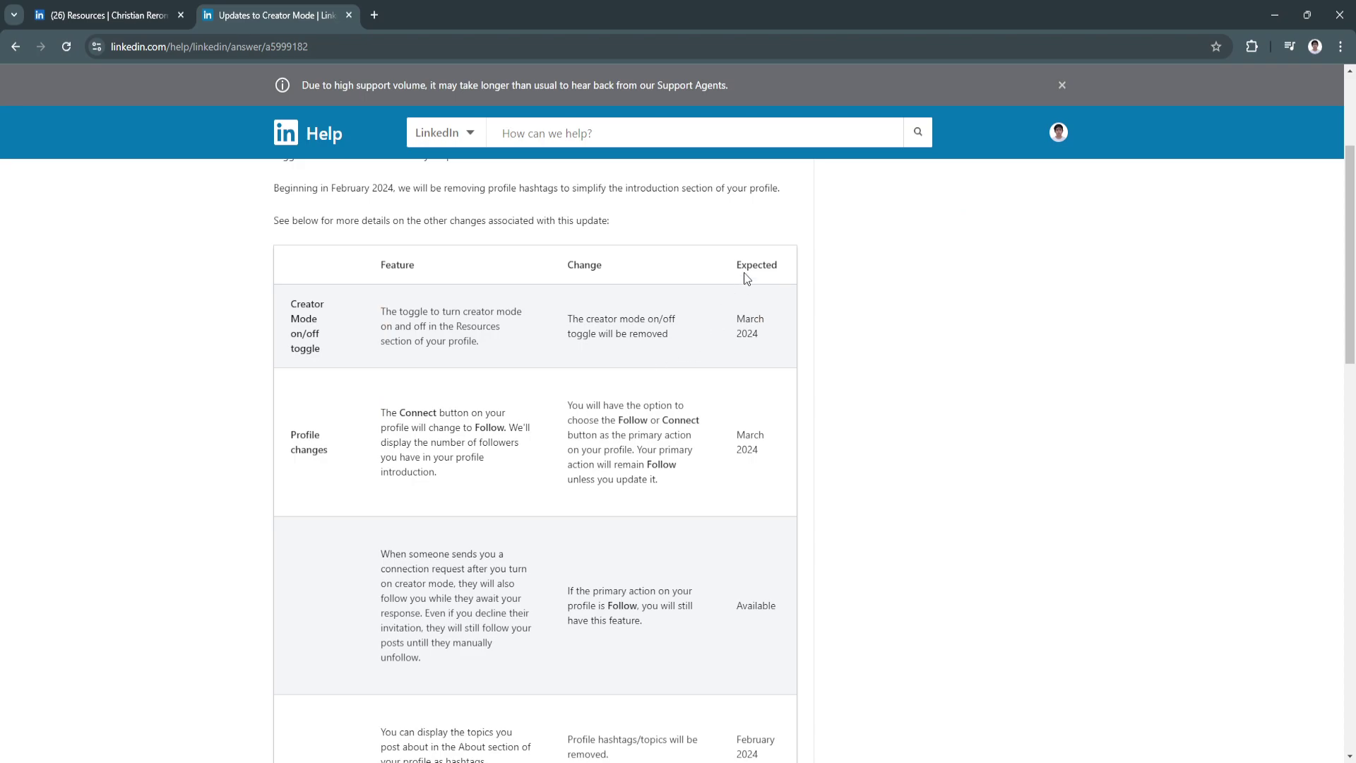
drag(736, 317, 748, 333)
scroll(738, 321, down, 1)
scroll(737, 321, up, 1)
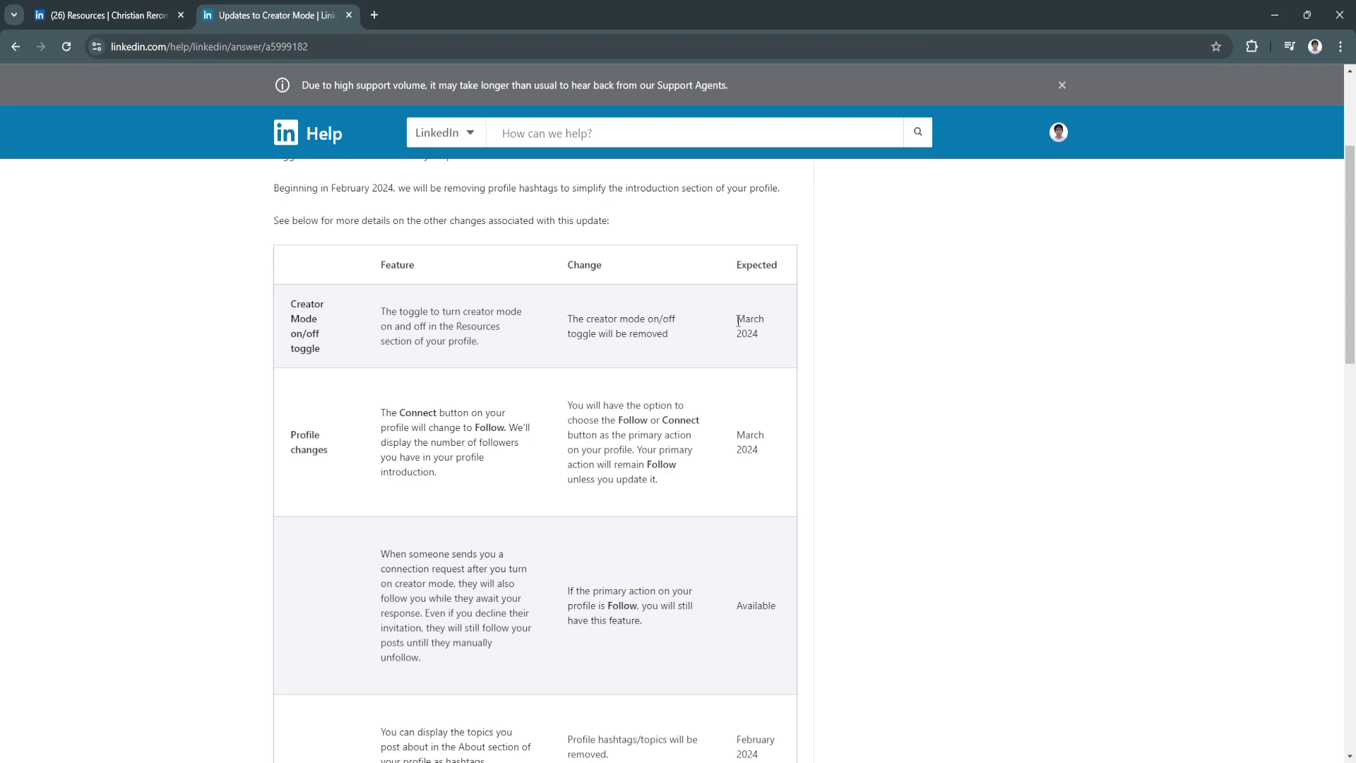